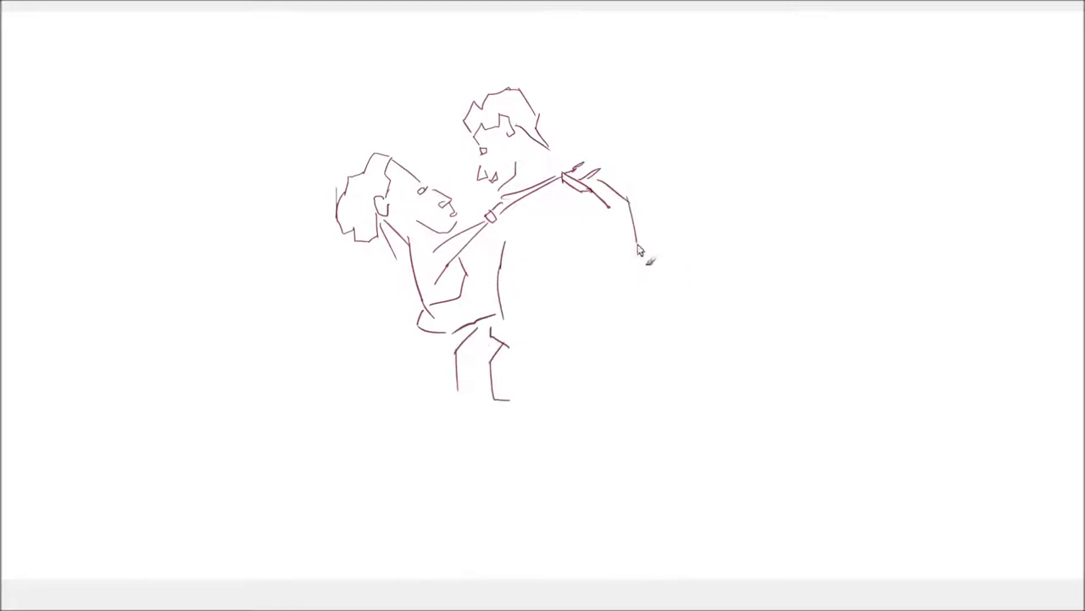
# - Sketch the groom's back, the bride's veil, a horizon line and the dress hem in maroon
pyautogui.moveTo(589, 389); pyautogui.dragTo(533, 529)
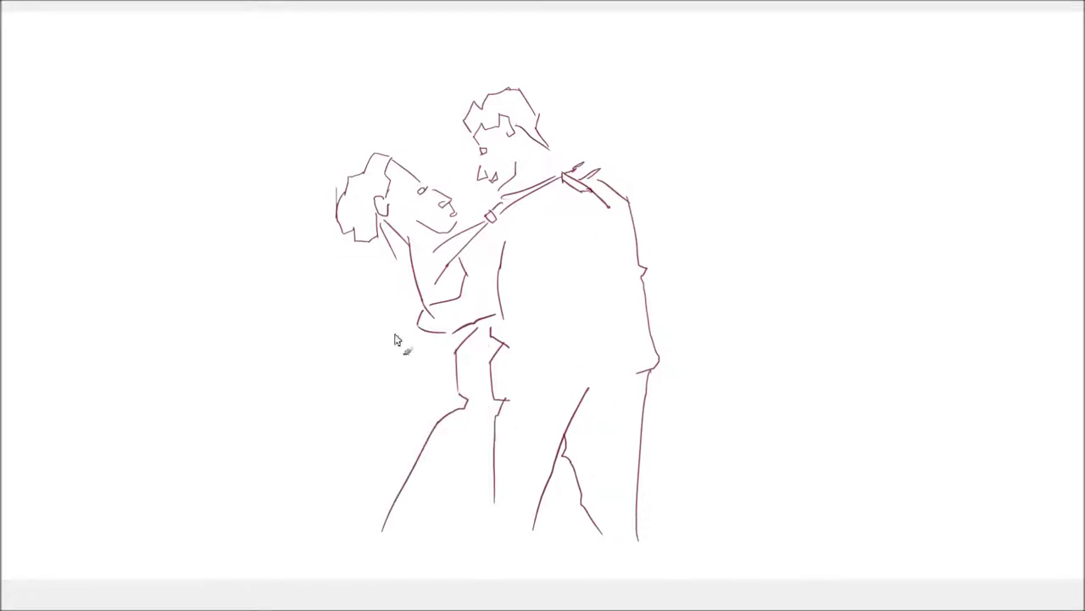
pyautogui.moveTo(315, 180); pyautogui.dragTo(259, 305)
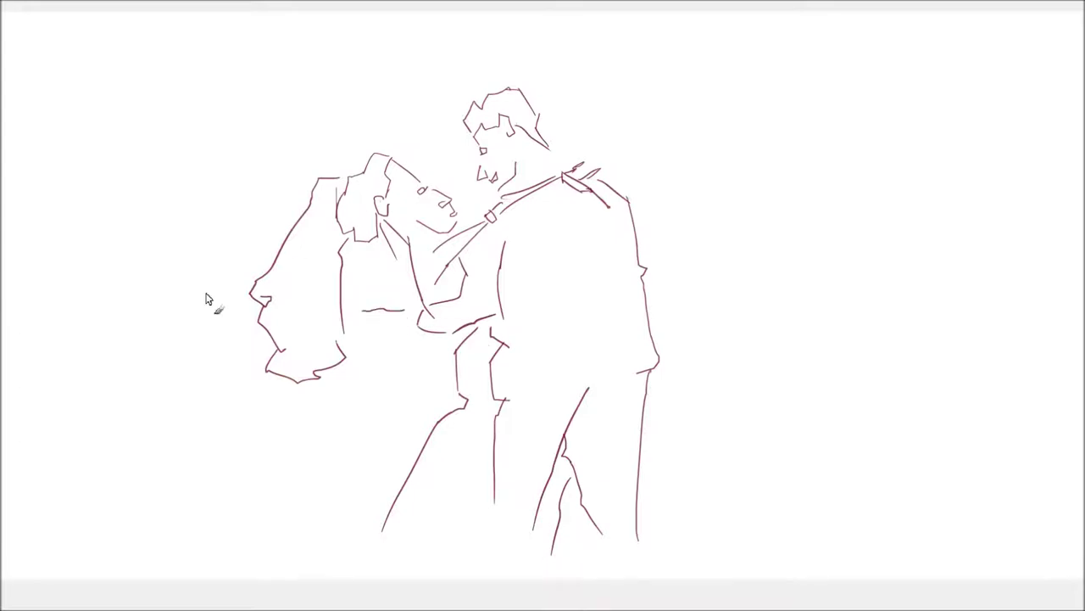
pyautogui.moveTo(656, 327); pyautogui.dragTo(848, 339)
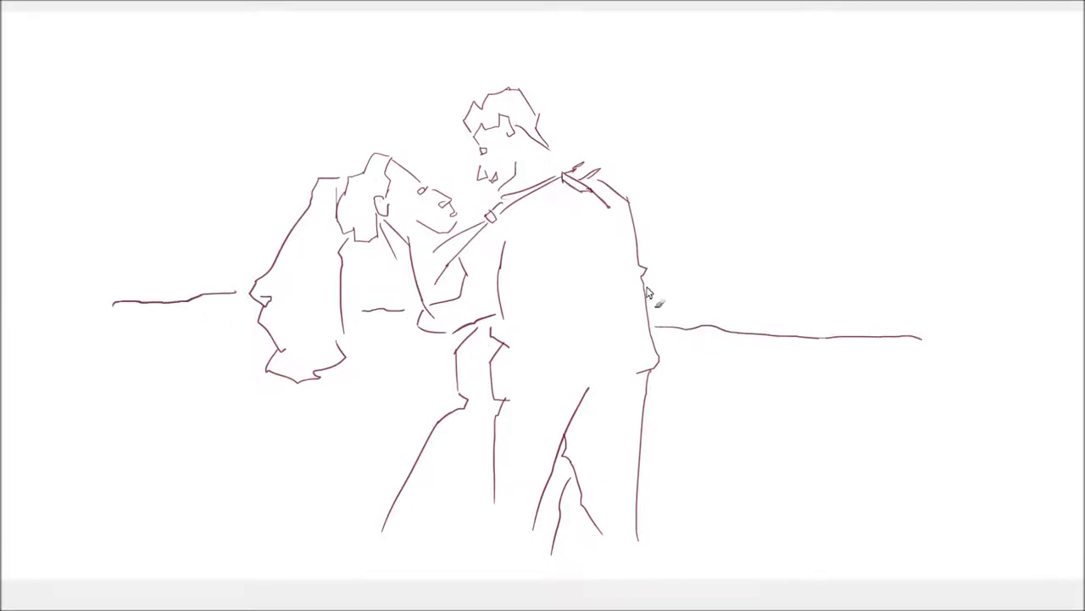
pyautogui.moveTo(389, 562); pyautogui.dragTo(242, 573)
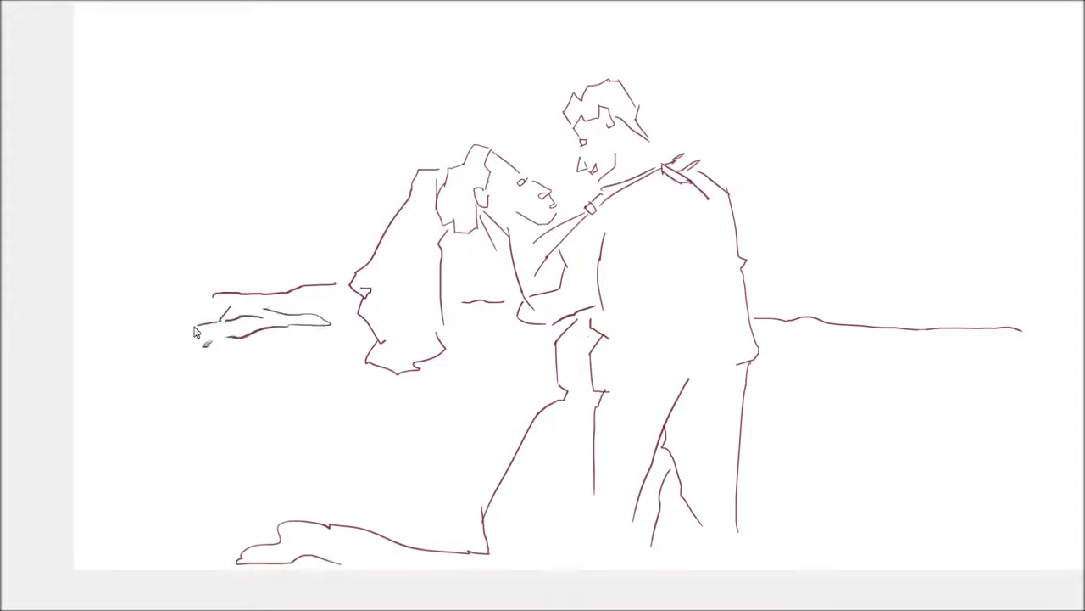
# - Draw the left tree trunk with its branches and the foliage above the couple
pyautogui.moveTo(223, 248); pyautogui.dragTo(228, 90)
pyautogui.moveTo(185, 227); pyautogui.dragTo(189, 158)
pyautogui.moveTo(242, 174); pyautogui.dragTo(325, 203)
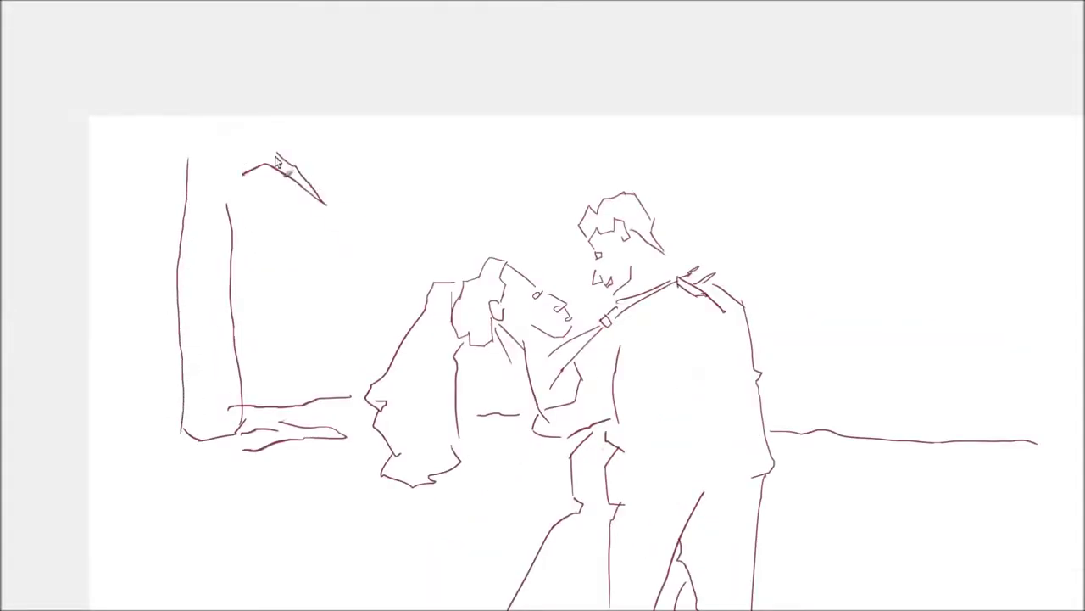
pyautogui.moveTo(205, 433); pyautogui.dragTo(189, 351)
pyautogui.moveTo(186, 251)
pyautogui.mouseDown()
pyautogui.moveTo(204, 165)
pyautogui.moveTo(113, 204)
pyautogui.mouseUp()
pyautogui.moveTo(315, 188)
pyautogui.mouseDown()
pyautogui.moveTo(443, 166)
pyautogui.moveTo(564, 217)
pyautogui.mouseUp()
pyautogui.moveTo(577, 178); pyautogui.dragTo(525, 136)
pyautogui.moveTo(482, 135); pyautogui.dragTo(522, 132)
# - Draw the far right shoreline, scattered rocks and cliffs, and a wavy water reflection
pyautogui.moveTo(1070, 276); pyautogui.dragTo(815, 275)
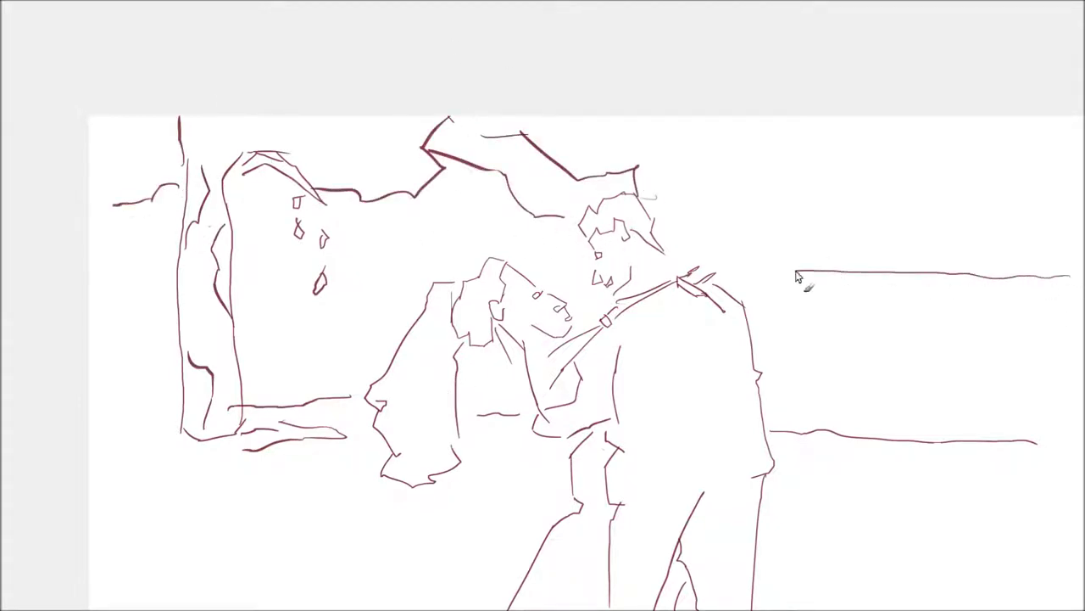
pyautogui.moveTo(890, 281); pyautogui.dragTo(920, 404)
pyautogui.moveTo(357, 265); pyautogui.dragTo(264, 371)
pyautogui.moveTo(381, 264); pyautogui.dragTo(400, 307)
pyautogui.moveTo(462, 381); pyautogui.dragTo(488, 412)
pyautogui.moveTo(1039, 284); pyautogui.dragTo(1004, 412)
pyautogui.moveTo(992, 250); pyautogui.dragTo(1084, 326)
pyautogui.moveTo(881, 241); pyautogui.dragTo(893, 386)
# - Draw the long skyline line across the top and rock and shore lines at lower left
pyautogui.moveTo(1013, 176)
pyautogui.mouseDown()
pyautogui.moveTo(856, 190)
pyautogui.moveTo(236, 181)
pyautogui.mouseUp()
pyautogui.moveTo(78, 407); pyautogui.dragTo(153, 407)
pyautogui.moveTo(148, 451); pyautogui.dragTo(263, 441)
pyautogui.moveTo(107, 509); pyautogui.dragTo(434, 528)
pyautogui.moveTo(479, 458); pyautogui.dragTo(358, 457)
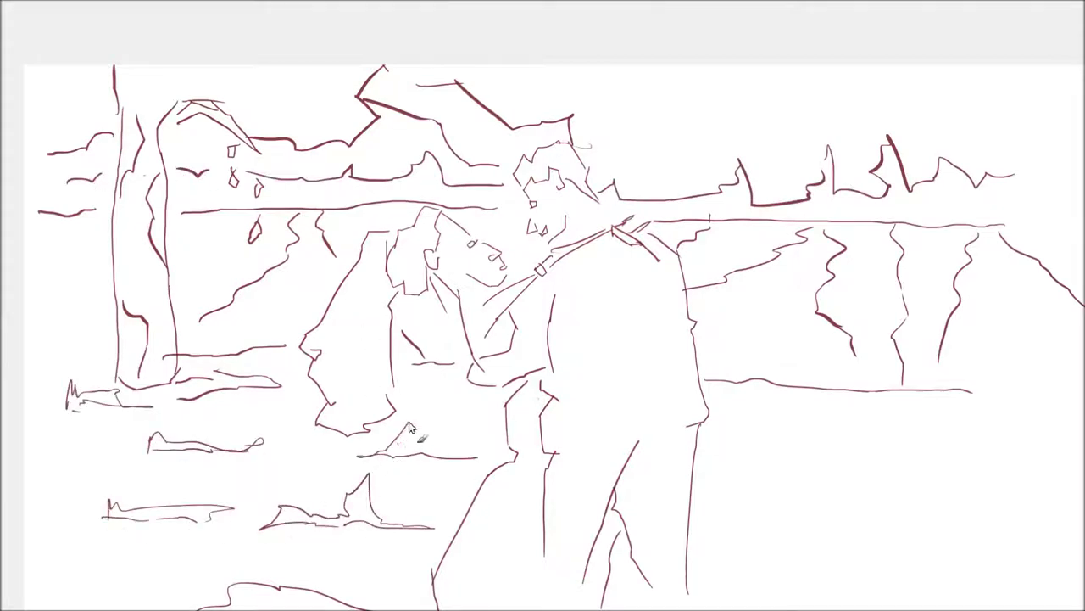
# - Sketch the right-hand cliff with its curved edge, detail lines and lower rocks
pyautogui.moveTo(506, 392); pyautogui.dragTo(281, 281)
pyautogui.moveTo(817, 41); pyautogui.dragTo(684, 522)
pyautogui.moveTo(563, 342); pyautogui.dragTo(694, 346)
pyautogui.moveTo(682, 458); pyautogui.dragTo(596, 438)
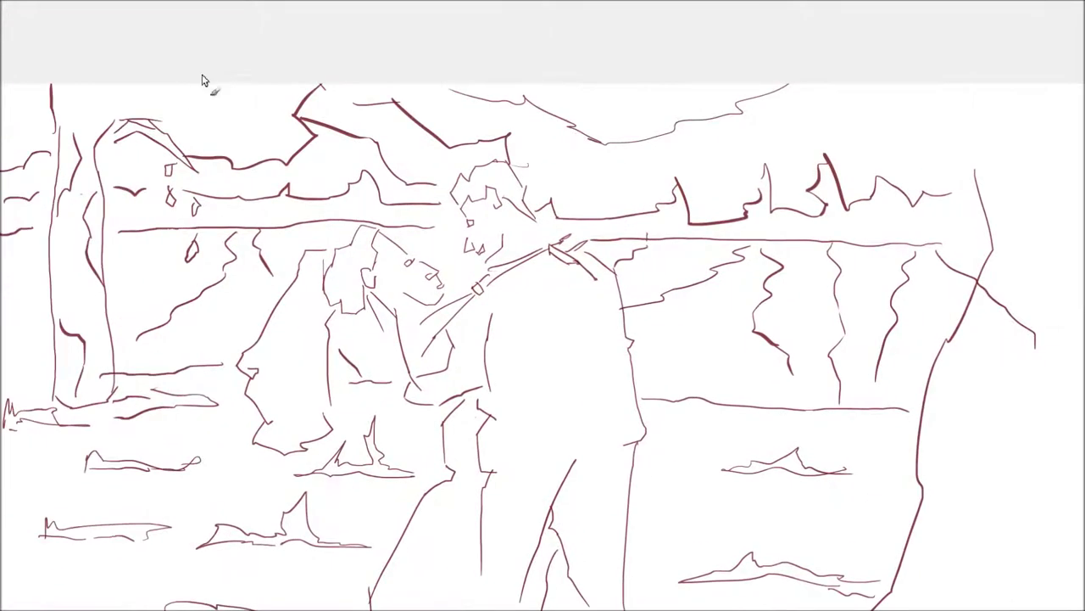
pyautogui.moveTo(827, 303); pyautogui.dragTo(797, 474)
pyautogui.moveTo(772, 100)
pyautogui.mouseDown()
pyautogui.moveTo(823, 107)
pyautogui.moveTo(858, 17)
pyautogui.mouseUp()
pyautogui.moveTo(855, 173); pyautogui.dragTo(845, 34)
pyautogui.moveTo(831, 34); pyautogui.dragTo(883, 21)
pyautogui.moveTo(731, 569); pyautogui.dragTo(852, 392)
# - Add a new layer over the sketch and reset the paint colour to black
pyautogui.rightClick(672, 188)
pyautogui.click(814, 273)
pyautogui.press('Return')
pyautogui.press('Tab')
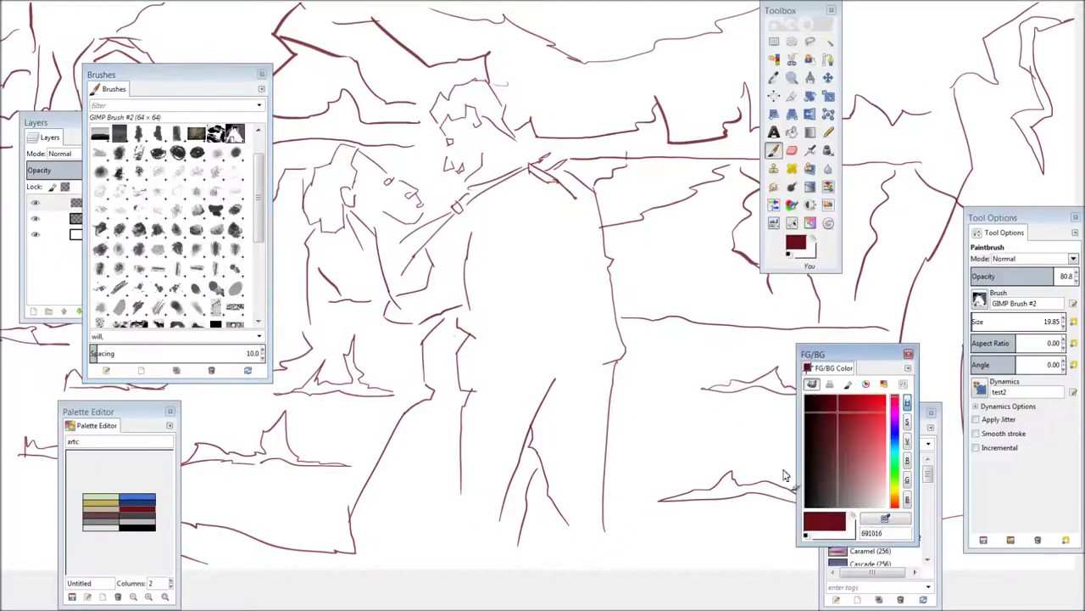
pyautogui.press('d')
# - Paint black test strokes on the groom and a light grey stroke near his head
pyautogui.moveTo(579, 249); pyautogui.dragTo(587, 290)
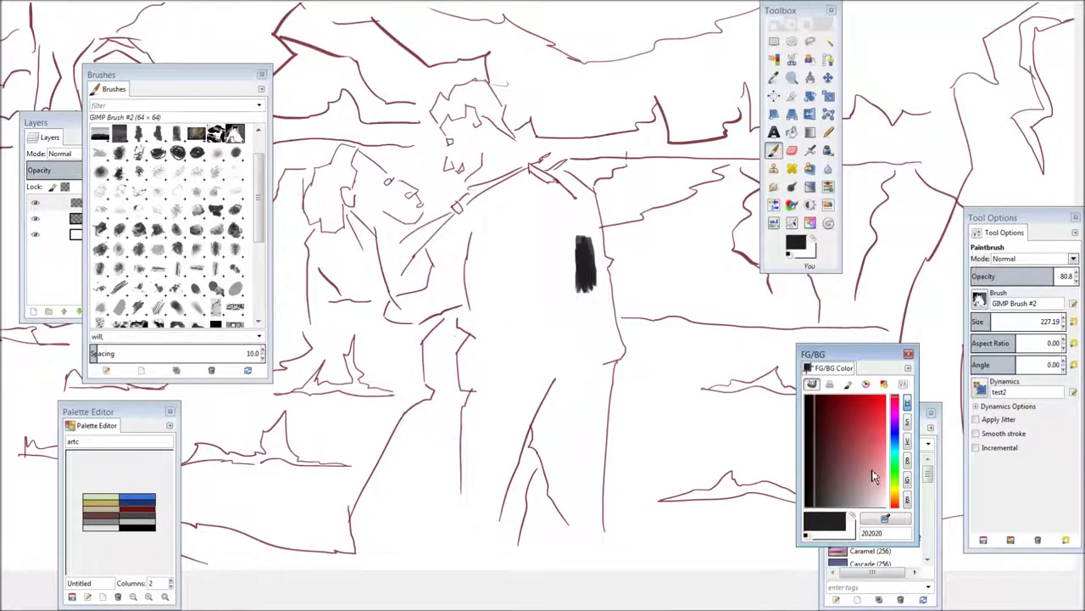
pyautogui.moveTo(839, 353); pyautogui.dragTo(814, 304)
pyautogui.hscroll(-5, 431, 100)
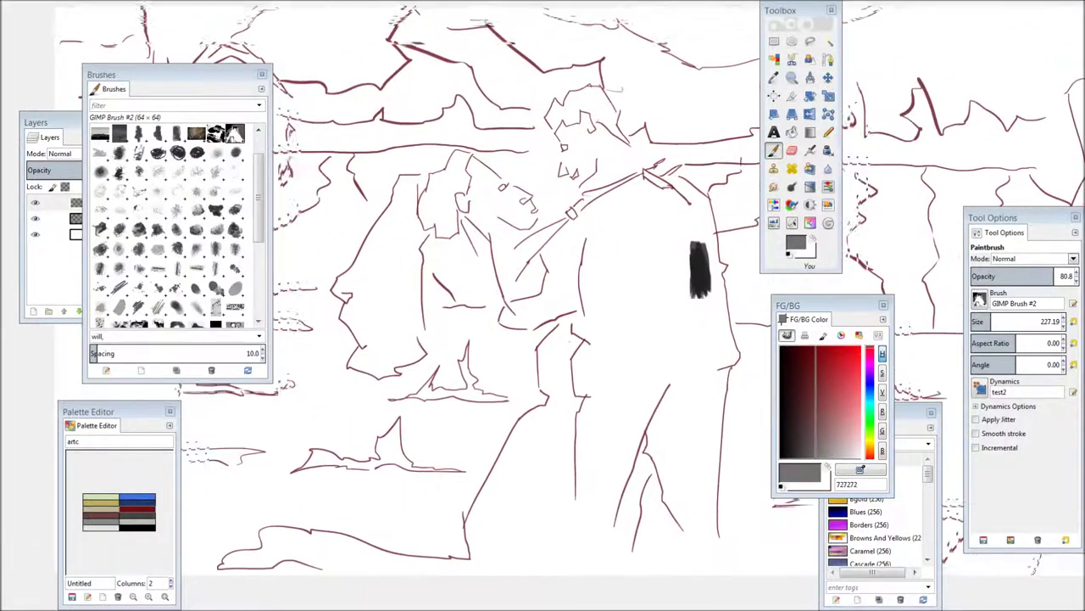
pyautogui.click(463, 114)
pyautogui.click(467, 51)
pyautogui.click(848, 458)
pyautogui.moveTo(628, 151); pyautogui.dragTo(592, 176)
# - Dab a near-white grey, then paint dark grey blocks at lower left
pyautogui.click(782, 353)
pyautogui.click(534, 454)
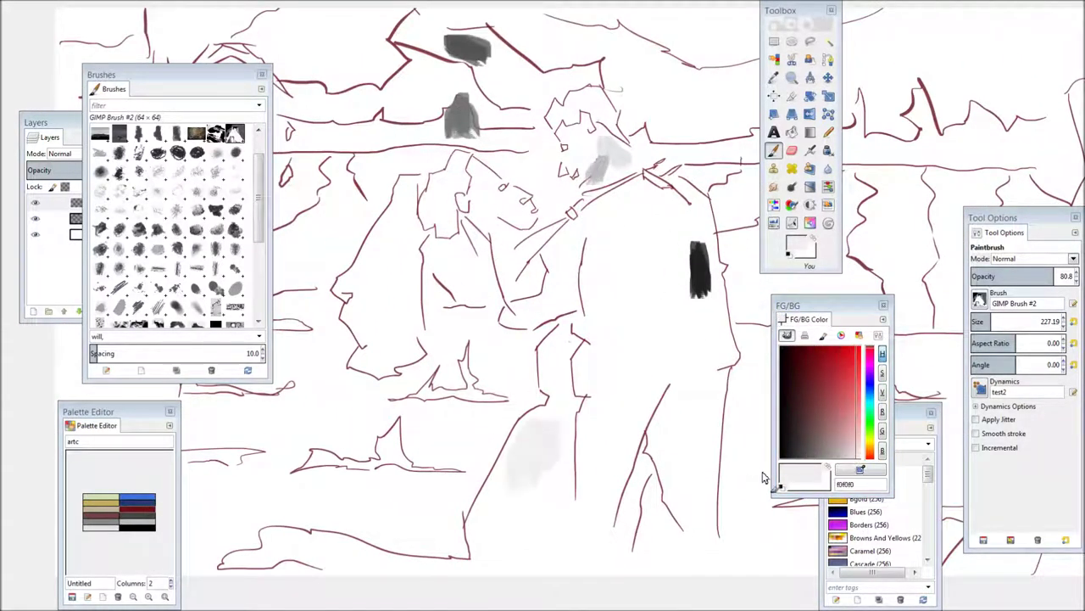
pyautogui.click(781, 418)
pyautogui.moveTo(314, 417); pyautogui.dragTo(352, 417)
pyautogui.moveTo(348, 466); pyautogui.dragTo(395, 458)
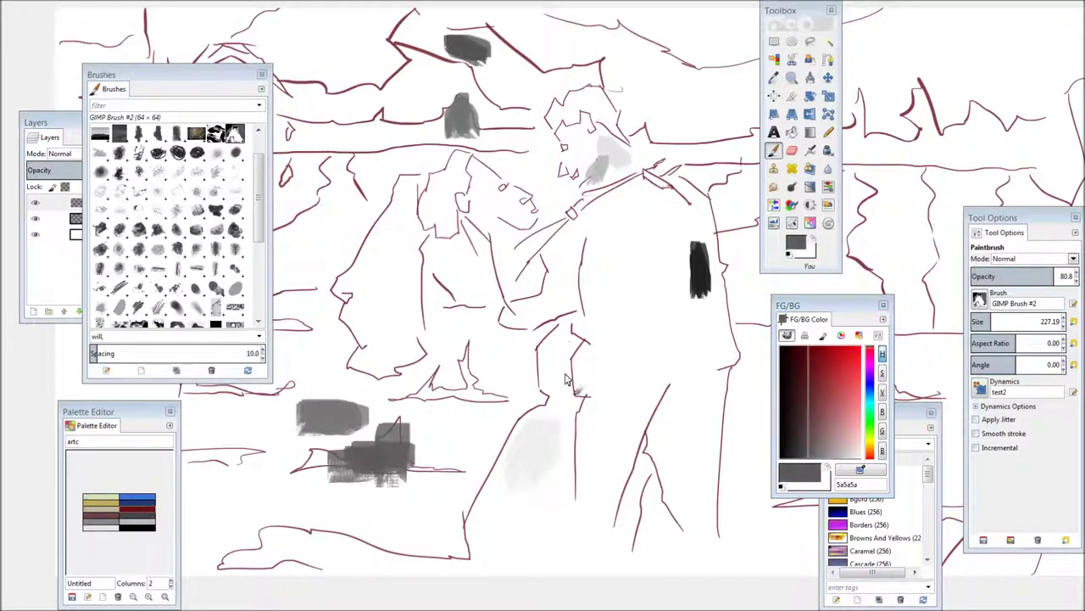
pyautogui.press('Tab')
# - Paint the groom's body, side, leg, arm and shoulders in black
pyautogui.moveTo(662, 250)
pyautogui.mouseDown()
pyautogui.moveTo(645, 348)
pyautogui.moveTo(585, 445)
pyautogui.mouseUp()
pyautogui.moveTo(585, 395); pyautogui.dragTo(606, 534)
pyautogui.moveTo(644, 348)
pyautogui.mouseDown()
pyautogui.moveTo(712, 543)
pyautogui.moveTo(678, 390)
pyautogui.moveTo(721, 339)
pyautogui.mouseUp()
pyautogui.moveTo(678, 399)
pyautogui.mouseDown()
pyautogui.moveTo(711, 315)
pyautogui.moveTo(706, 254)
pyautogui.moveTo(679, 357)
pyautogui.moveTo(636, 339)
pyautogui.mouseUp()
pyautogui.click(518, 312)
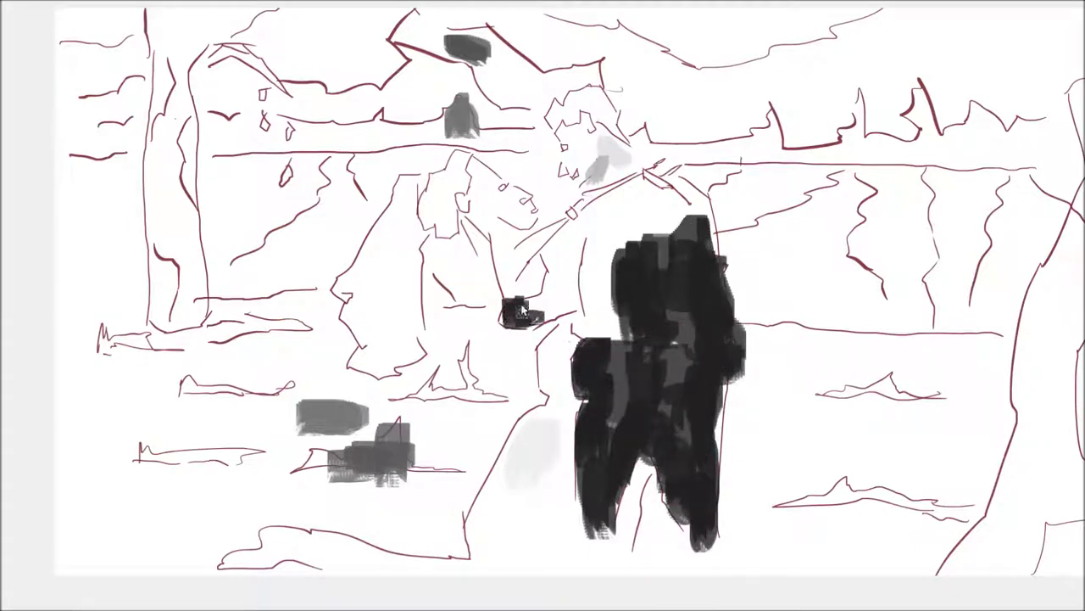
pyautogui.moveTo(522, 310); pyautogui.dragTo(570, 282)
pyautogui.moveTo(598, 353)
pyautogui.mouseDown()
pyautogui.moveTo(598, 246)
pyautogui.moveTo(705, 304)
pyautogui.mouseUp()
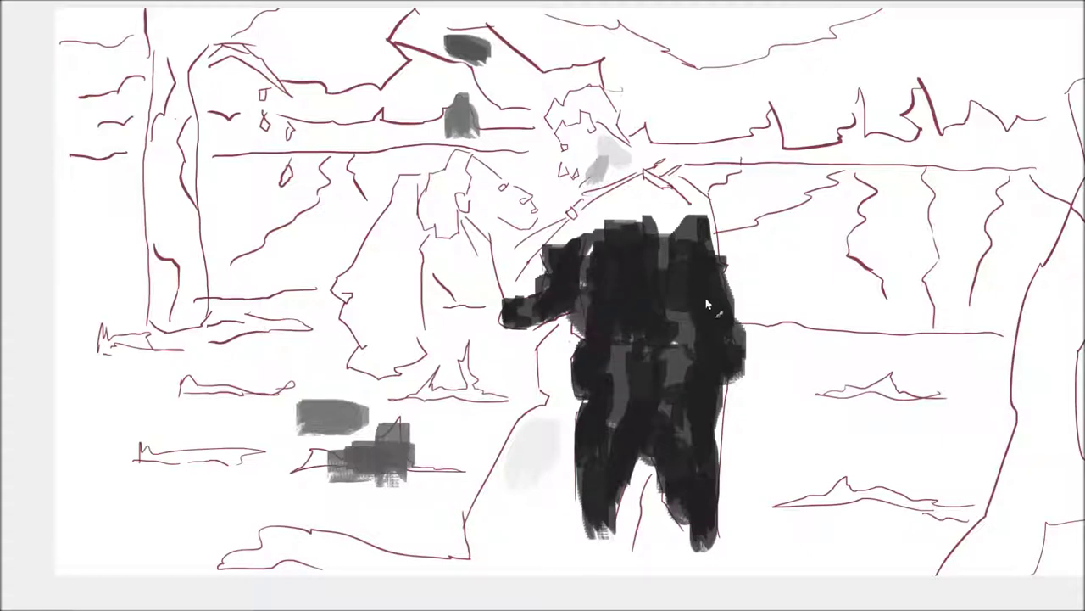
pyautogui.moveTo(687, 192)
pyautogui.mouseDown()
pyautogui.moveTo(614, 216)
pyautogui.moveTo(577, 250)
pyautogui.mouseUp()
pyautogui.moveTo(619, 170); pyautogui.dragTo(620, 232)
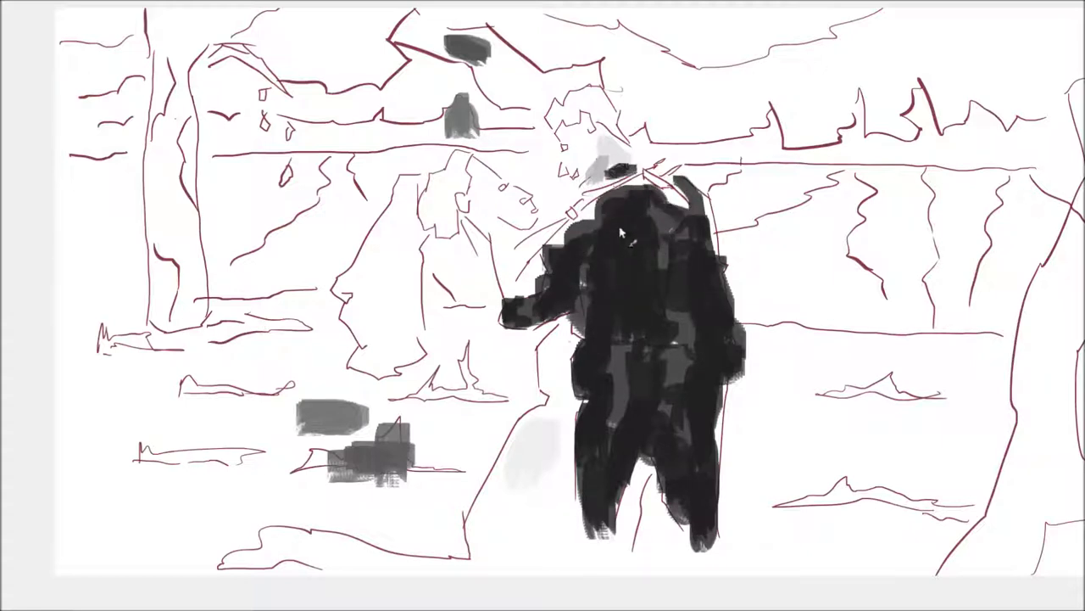
# - Paint dark hair on both heads and lighten the groom's face and raised arm with grey
pyautogui.moveTo(467, 182)
pyautogui.mouseDown()
pyautogui.moveTo(440, 212)
pyautogui.moveTo(466, 244)
pyautogui.mouseUp()
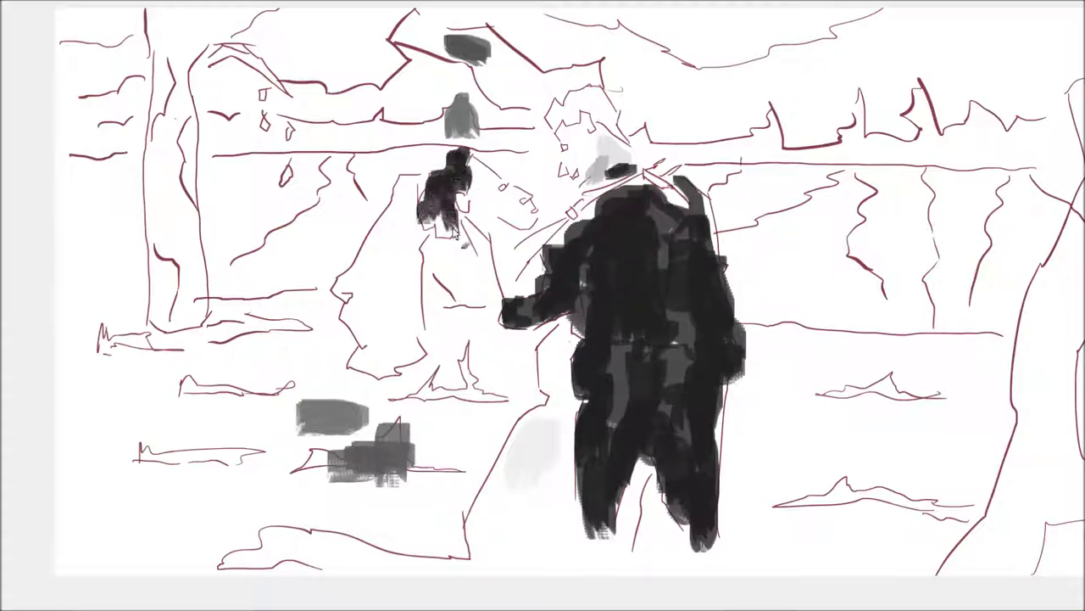
pyautogui.moveTo(449, 203); pyautogui.dragTo(424, 216)
pyautogui.moveTo(623, 145)
pyautogui.mouseDown()
pyautogui.moveTo(598, 100)
pyautogui.moveTo(551, 128)
pyautogui.mouseUp()
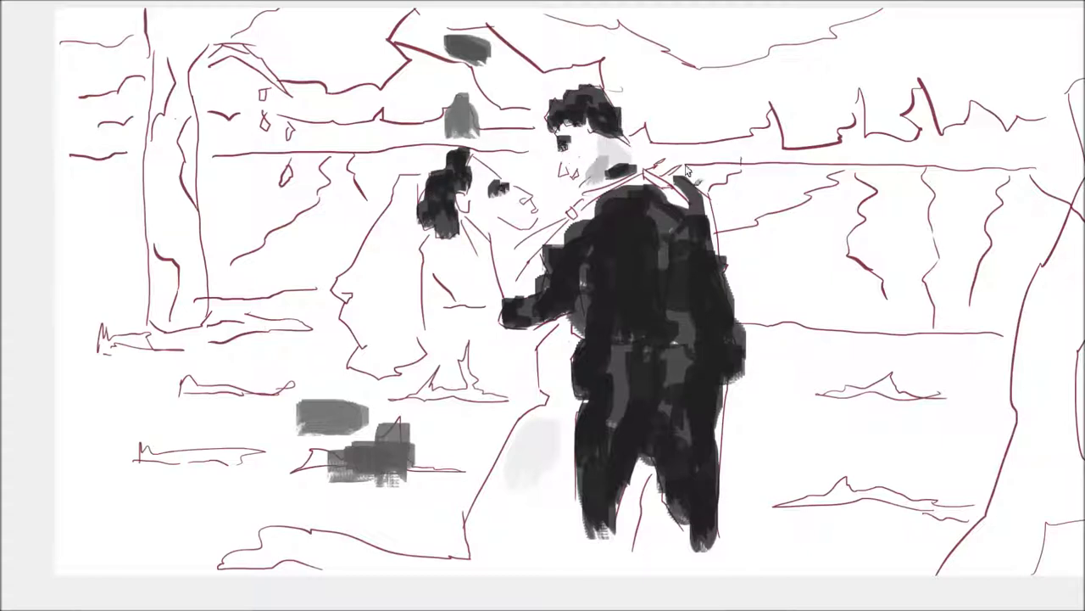
pyautogui.moveTo(579, 143); pyautogui.dragTo(594, 151)
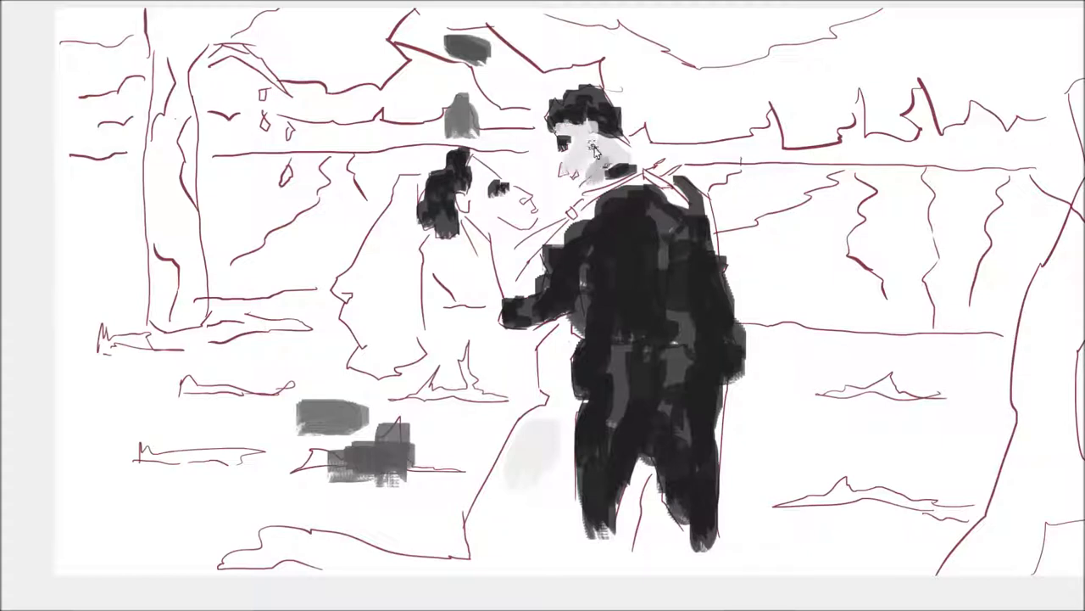
pyautogui.moveTo(547, 260); pyautogui.dragTo(524, 288)
# - Add pale grey to the bride's face, the area below it, and the groom's collar
pyautogui.moveTo(485, 236)
pyautogui.mouseDown()
pyautogui.moveTo(519, 204)
pyautogui.moveTo(535, 210)
pyautogui.mouseUp()
pyautogui.moveTo(514, 270); pyautogui.dragTo(505, 241)
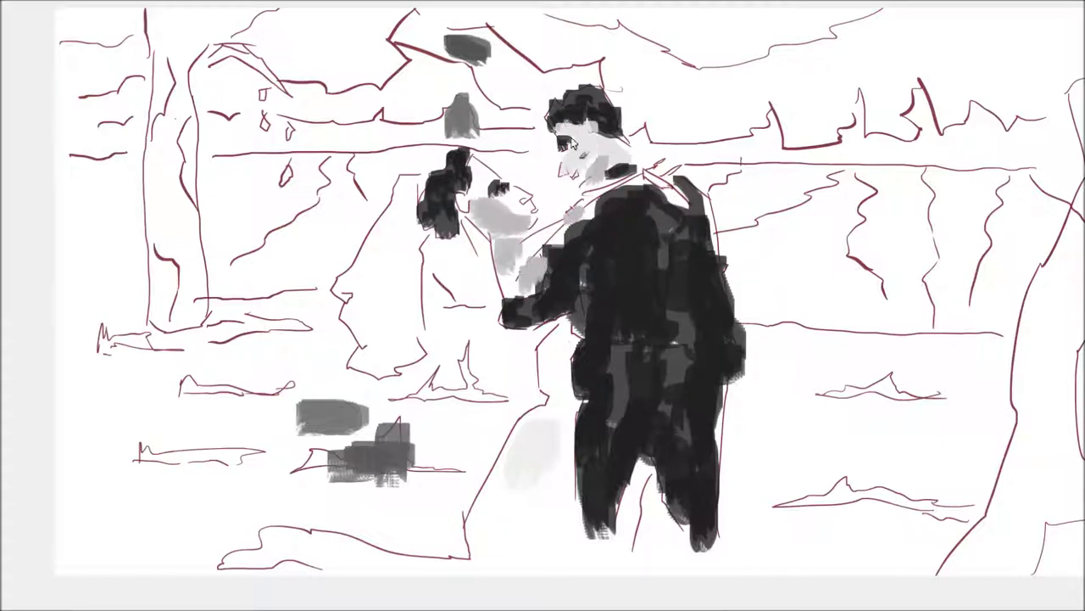
pyautogui.moveTo(638, 173); pyautogui.dragTo(587, 208)
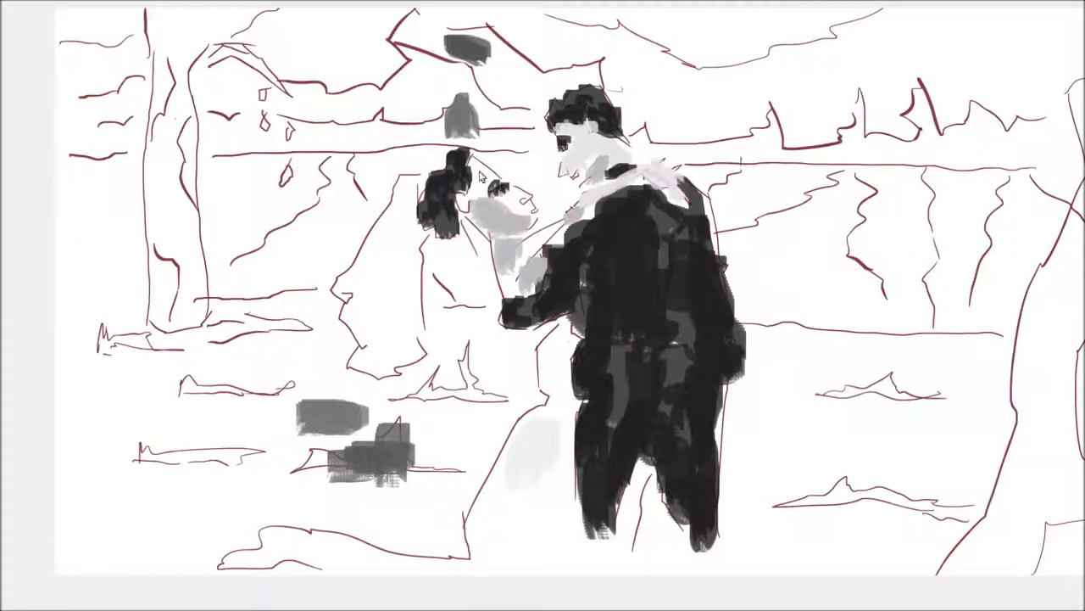
pyautogui.moveTo(482, 200); pyautogui.dragTo(530, 213)
# - Fill the bride's dress and veil with light grey and extend the groom's legs
pyautogui.moveTo(519, 251); pyautogui.dragTo(563, 223)
pyautogui.moveTo(579, 358)
pyautogui.mouseDown()
pyautogui.moveTo(577, 396)
pyautogui.moveTo(492, 552)
pyautogui.moveTo(359, 581)
pyautogui.moveTo(558, 527)
pyautogui.mouseUp()
pyautogui.moveTo(632, 471); pyautogui.dragTo(638, 568)
pyautogui.moveTo(594, 501)
pyautogui.mouseDown()
pyautogui.moveTo(598, 572)
pyautogui.moveTo(704, 564)
pyautogui.mouseUp()
pyautogui.moveTo(416, 174)
pyautogui.mouseDown()
pyautogui.moveTo(352, 314)
pyautogui.moveTo(392, 314)
pyautogui.mouseUp()
# - Add dark grey strokes on the left shore and grey below the veil and joined hands
pyautogui.moveTo(280, 293)
pyautogui.mouseDown()
pyautogui.moveTo(80, 357)
pyautogui.moveTo(331, 340)
pyautogui.mouseUp()
pyautogui.moveTo(182, 552)
pyautogui.mouseDown()
pyautogui.moveTo(85, 564)
pyautogui.moveTo(224, 509)
pyautogui.moveTo(246, 530)
pyautogui.moveTo(437, 518)
pyautogui.moveTo(197, 491)
pyautogui.moveTo(127, 432)
pyautogui.moveTo(68, 446)
pyautogui.moveTo(246, 390)
pyautogui.mouseUp()
pyautogui.moveTo(462, 316)
pyautogui.mouseDown()
pyautogui.moveTo(437, 301)
pyautogui.moveTo(394, 395)
pyautogui.moveTo(331, 343)
pyautogui.mouseUp()
pyautogui.moveTo(495, 329)
pyautogui.mouseDown()
pyautogui.moveTo(458, 365)
pyautogui.moveTo(509, 386)
pyautogui.moveTo(449, 399)
pyautogui.moveTo(386, 383)
pyautogui.mouseUp()
# - Paint a tall dark left tree trunk and cover the lower-left and lower-middle rocks in grey
pyautogui.moveTo(301, 327)
pyautogui.mouseDown()
pyautogui.moveTo(207, 343)
pyautogui.moveTo(178, 254)
pyautogui.moveTo(173, 102)
pyautogui.moveTo(199, 21)
pyautogui.mouseUp()
pyautogui.moveTo(280, 378)
pyautogui.mouseDown()
pyautogui.moveTo(259, 399)
pyautogui.moveTo(178, 386)
pyautogui.mouseUp()
pyautogui.moveTo(250, 424)
pyautogui.mouseDown()
pyautogui.moveTo(139, 453)
pyautogui.moveTo(212, 462)
pyautogui.mouseUp()
pyautogui.moveTo(322, 374)
pyautogui.mouseDown()
pyautogui.moveTo(260, 450)
pyautogui.moveTo(356, 457)
pyautogui.mouseUp()
pyautogui.moveTo(297, 475); pyautogui.dragTo(313, 496)
pyautogui.moveTo(293, 424); pyautogui.dragTo(505, 407)
pyautogui.moveTo(432, 441)
pyautogui.mouseDown()
pyautogui.moveTo(305, 471)
pyautogui.moveTo(377, 492)
pyautogui.mouseUp()
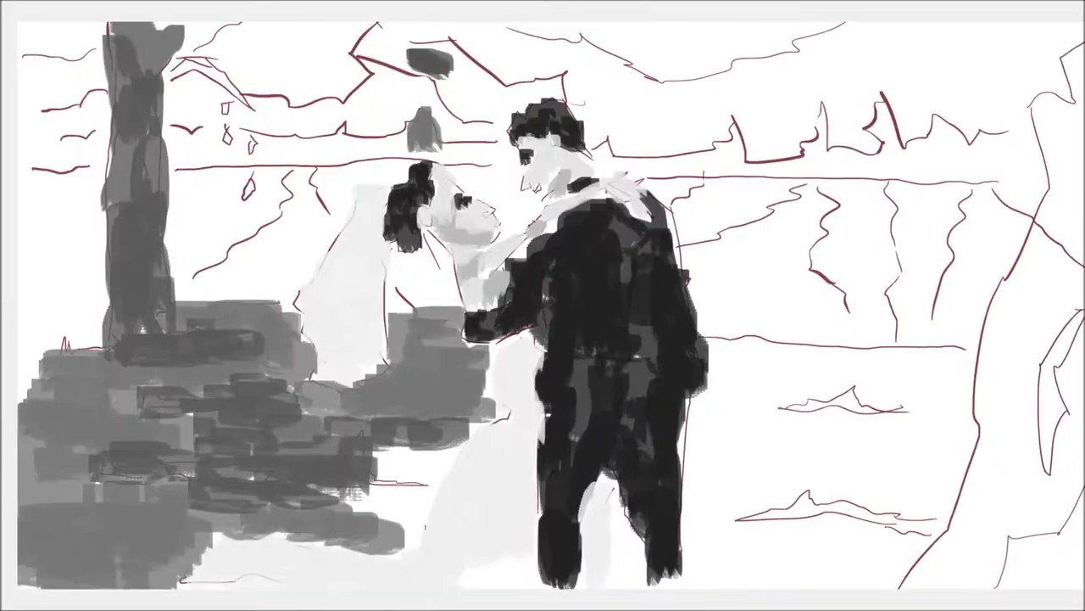
pyautogui.moveTo(233, 551); pyautogui.dragTo(310, 534)
pyautogui.moveTo(347, 488)
pyautogui.mouseDown()
pyautogui.moveTo(395, 441)
pyautogui.moveTo(436, 501)
pyautogui.mouseUp()
pyautogui.moveTo(437, 501)
pyautogui.mouseDown()
pyautogui.moveTo(330, 539)
pyautogui.moveTo(183, 559)
pyautogui.mouseUp()
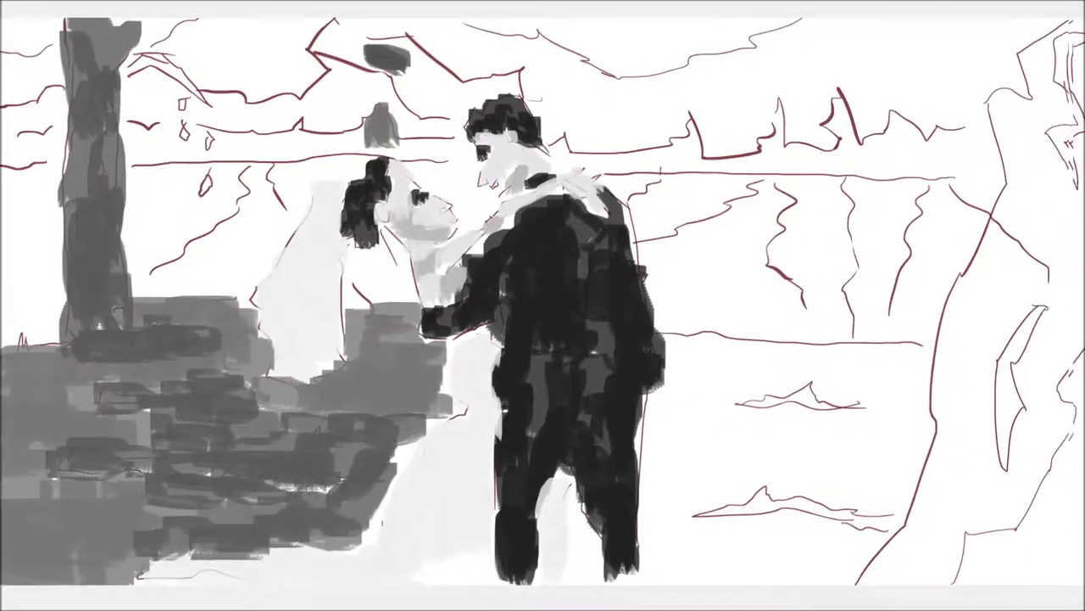
# - Fill the lake band right of the groom with dark grey strokes
pyautogui.moveTo(814, 361); pyautogui.dragTo(610, 373)
pyautogui.moveTo(542, 351); pyautogui.dragTo(695, 395)
pyautogui.moveTo(559, 381); pyautogui.dragTo(742, 419)
pyautogui.moveTo(581, 424); pyautogui.dragTo(763, 407)
pyautogui.moveTo(564, 386); pyautogui.dragTo(594, 416)
pyautogui.moveTo(746, 390); pyautogui.dragTo(809, 441)
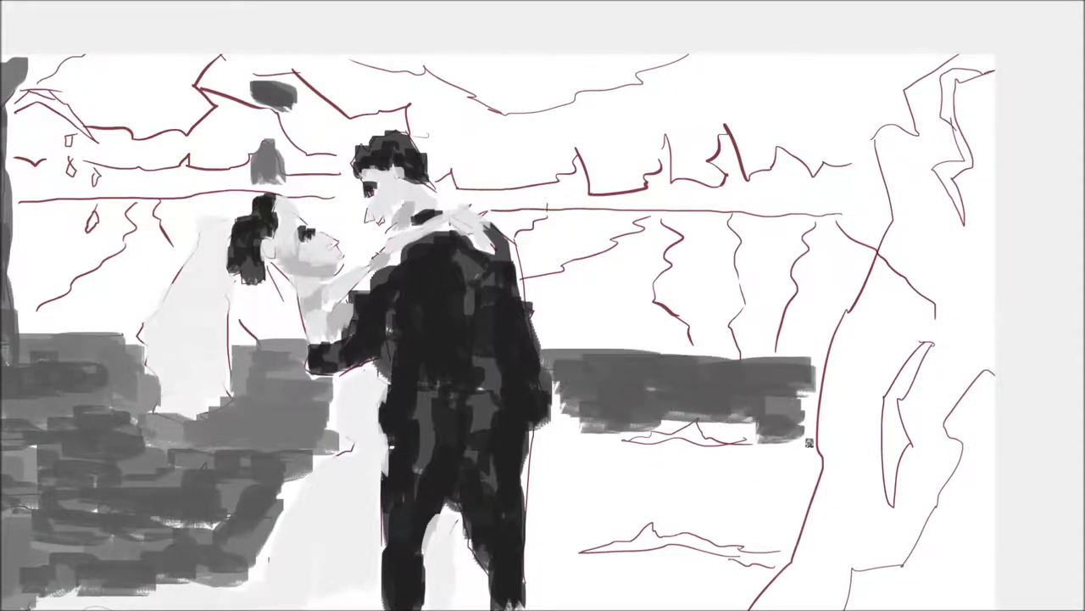
pyautogui.moveTo(805, 398); pyautogui.dragTo(678, 437)
pyautogui.moveTo(763, 356); pyautogui.dragTo(593, 399)
pyautogui.moveTo(611, 318)
pyautogui.mouseDown()
pyautogui.moveTo(564, 390)
pyautogui.moveTo(602, 407)
pyautogui.mouseUp()
pyautogui.moveTo(602, 424)
pyautogui.mouseDown()
pyautogui.moveTo(683, 406)
pyautogui.moveTo(577, 437)
pyautogui.mouseUp()
# - Extend the dark grey lake down to the shoreline at the bottom
pyautogui.moveTo(492, 483); pyautogui.dragTo(488, 547)
pyautogui.moveTo(591, 416); pyautogui.dragTo(543, 449)
pyautogui.moveTo(776, 356)
pyautogui.mouseDown()
pyautogui.moveTo(711, 377)
pyautogui.moveTo(632, 378)
pyautogui.mouseUp()
pyautogui.moveTo(789, 398)
pyautogui.mouseDown()
pyautogui.moveTo(831, 433)
pyautogui.moveTo(726, 486)
pyautogui.moveTo(543, 475)
pyautogui.moveTo(560, 543)
pyautogui.moveTo(669, 521)
pyautogui.mouseUp()
pyautogui.moveTo(712, 479); pyautogui.dragTo(560, 509)
pyautogui.moveTo(619, 543); pyautogui.dragTo(746, 525)
pyautogui.moveTo(721, 547)
pyautogui.mouseDown()
pyautogui.moveTo(810, 479)
pyautogui.moveTo(693, 543)
pyautogui.mouseUp()
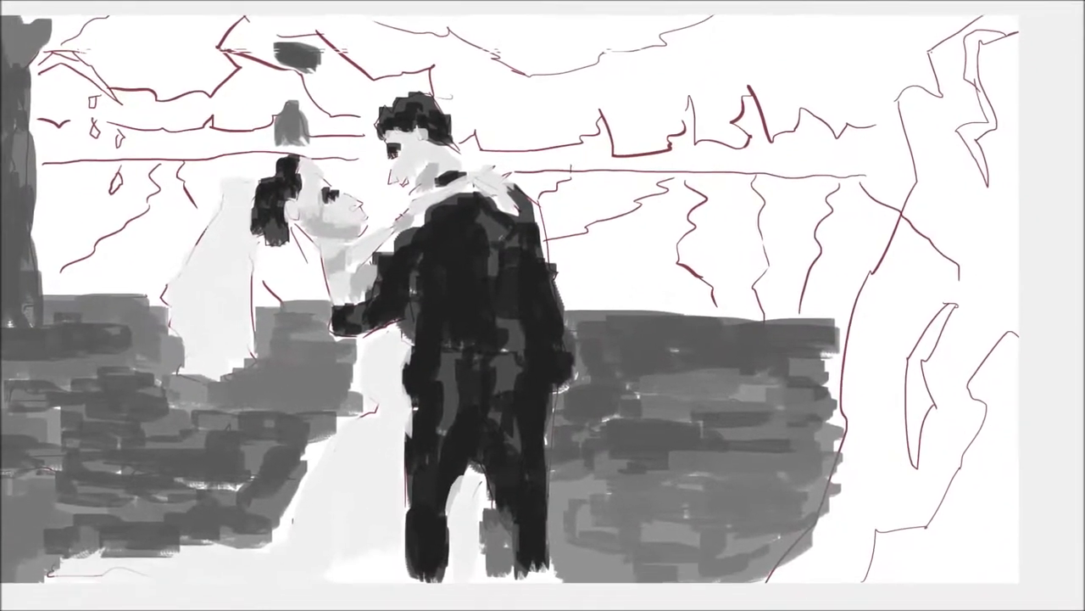
# - Enlarge the top dark cloud and paint the grey skyline along the horizon, around the left tree
pyautogui.moveTo(239, 25)
pyautogui.mouseDown()
pyautogui.moveTo(314, 59)
pyautogui.moveTo(335, 47)
pyautogui.moveTo(340, 98)
pyautogui.moveTo(424, 80)
pyautogui.moveTo(458, 92)
pyautogui.mouseUp()
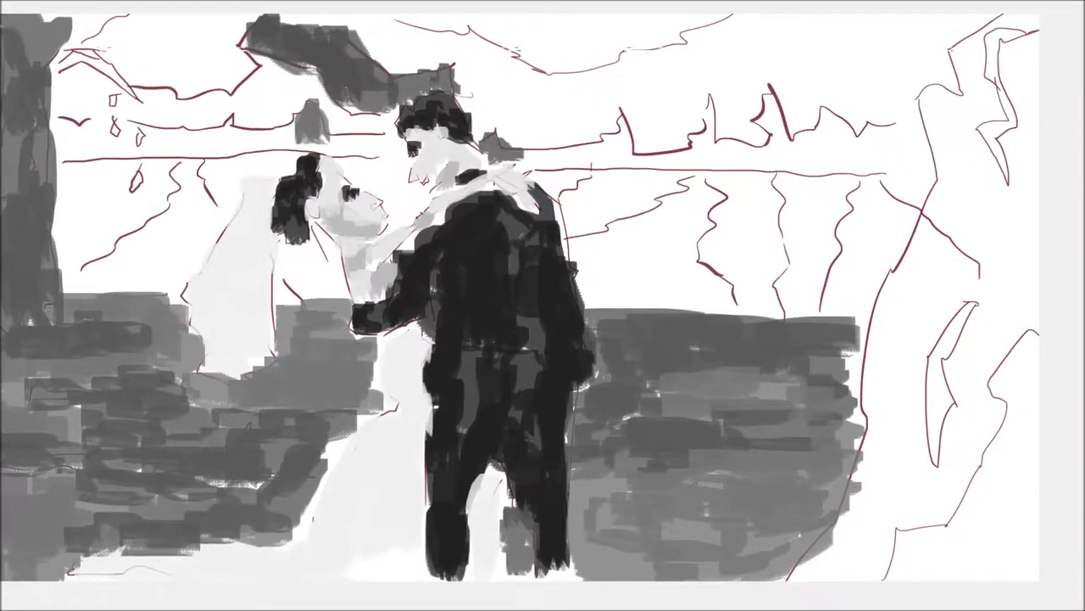
pyautogui.moveTo(521, 160)
pyautogui.mouseDown()
pyautogui.moveTo(636, 106)
pyautogui.moveTo(699, 157)
pyautogui.moveTo(789, 89)
pyautogui.mouseUp()
pyautogui.moveTo(764, 161)
pyautogui.mouseDown()
pyautogui.moveTo(843, 169)
pyautogui.moveTo(907, 128)
pyautogui.moveTo(893, 163)
pyautogui.mouseUp()
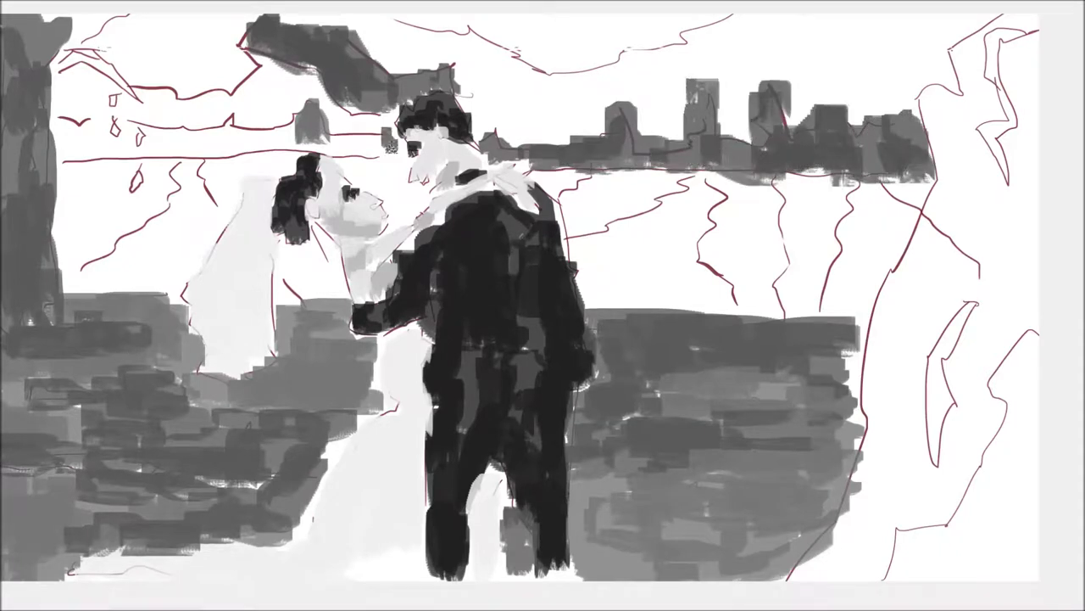
pyautogui.moveTo(392, 146); pyautogui.dragTo(336, 141)
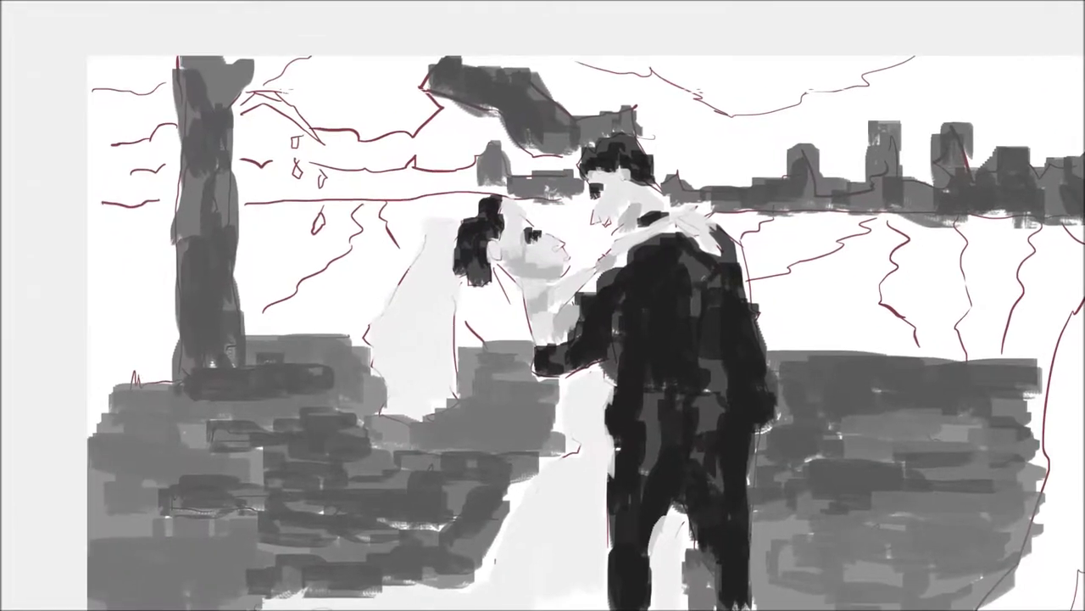
pyautogui.moveTo(170, 144)
pyautogui.mouseDown()
pyautogui.moveTo(101, 204)
pyautogui.moveTo(152, 174)
pyautogui.mouseUp()
pyautogui.moveTo(233, 187)
pyautogui.mouseDown()
pyautogui.moveTo(258, 153)
pyautogui.moveTo(323, 174)
pyautogui.moveTo(462, 190)
pyautogui.mouseUp()
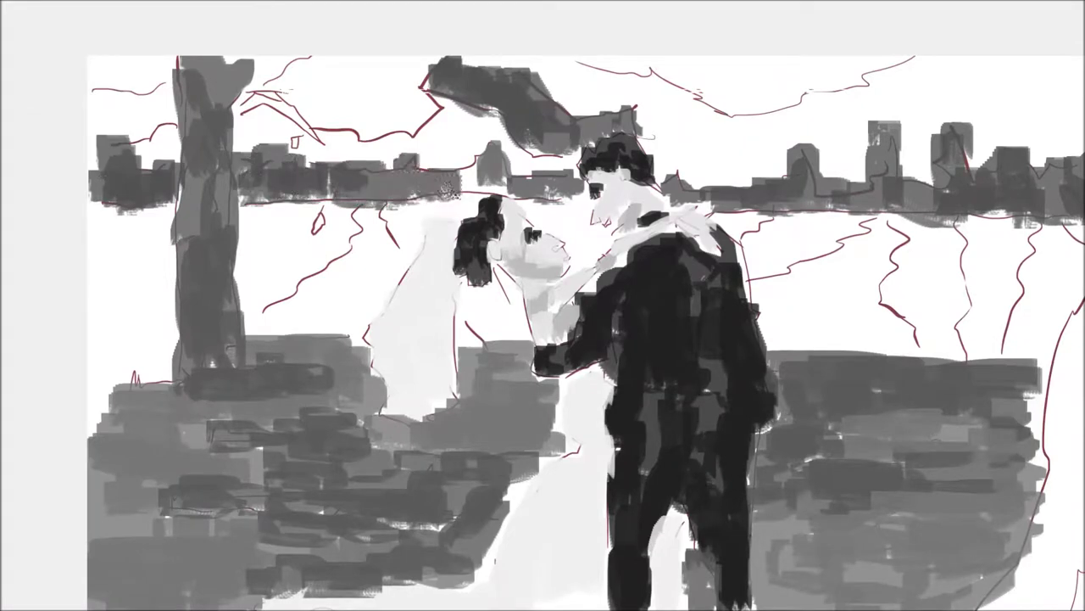
# - Add more skyline buildings and a dark cloud at the top right
pyautogui.moveTo(641, 174)
pyautogui.mouseDown()
pyautogui.moveTo(683, 135)
pyautogui.moveTo(759, 140)
pyautogui.mouseUp()
pyautogui.moveTo(763, 195); pyautogui.dragTo(746, 76)
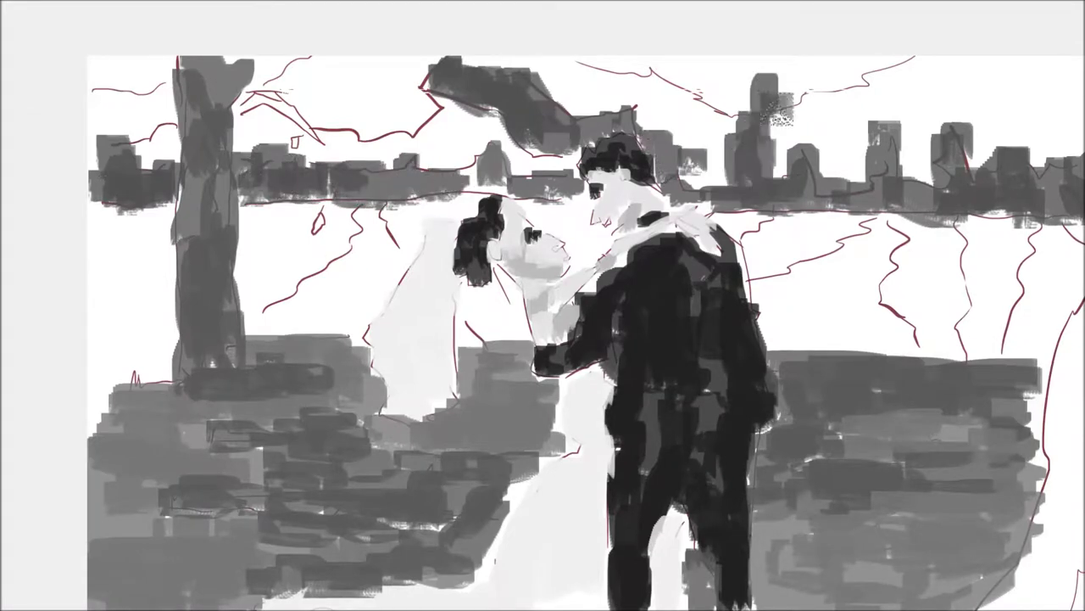
pyautogui.moveTo(763, 119); pyautogui.dragTo(907, 60)
pyautogui.moveTo(814, 85); pyautogui.dragTo(628, 68)
pyautogui.moveTo(746, 76); pyautogui.dragTo(601, 55)
# - Paint a dark shadow mass on the right and extend the right tree trunk with foliage
pyautogui.moveTo(848, 339); pyautogui.dragTo(615, 271)
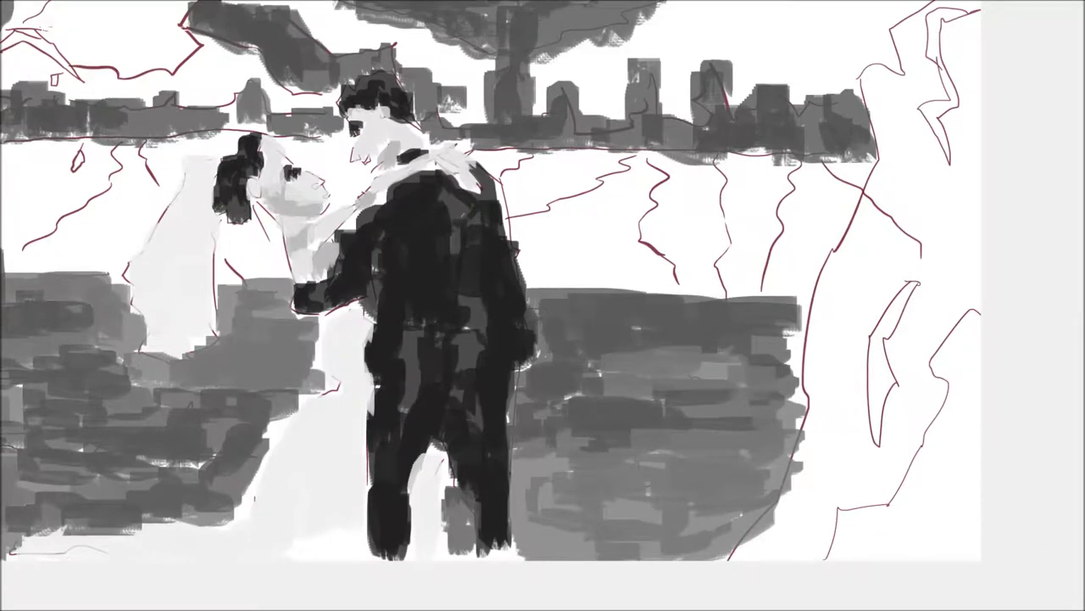
pyautogui.moveTo(878, 182); pyautogui.dragTo(814, 339)
pyautogui.moveTo(890, 204); pyautogui.dragTo(810, 394)
pyautogui.moveTo(920, 255)
pyautogui.mouseDown()
pyautogui.moveTo(843, 353)
pyautogui.moveTo(738, 555)
pyautogui.mouseUp()
pyautogui.moveTo(865, 382); pyautogui.dragTo(793, 556)
pyautogui.moveTo(895, 98); pyautogui.dragTo(865, 254)
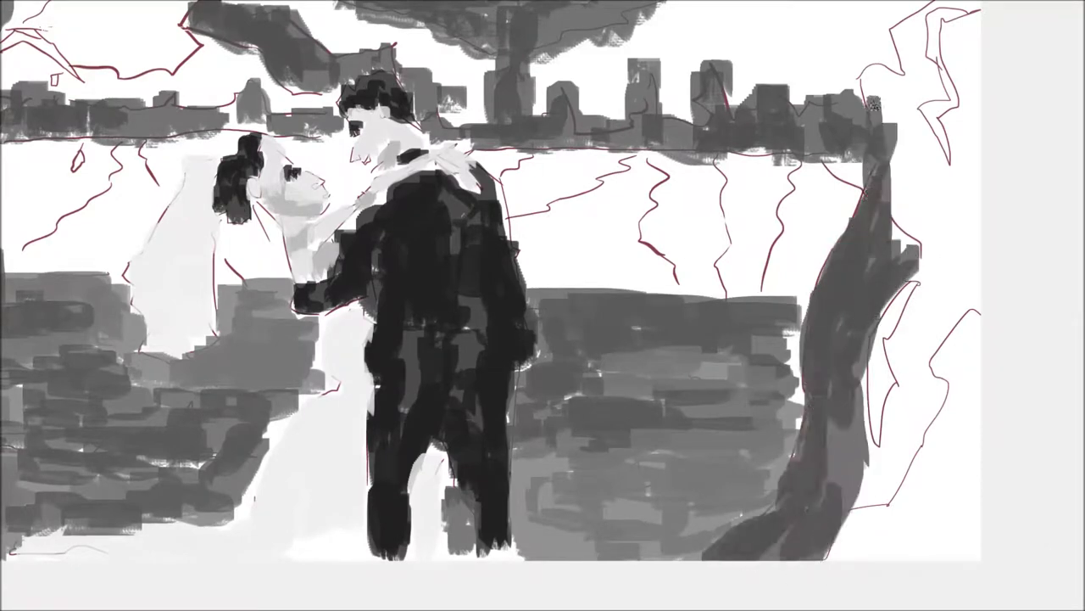
pyautogui.moveTo(920, 51); pyautogui.dragTo(865, 131)
pyautogui.moveTo(594, 340); pyautogui.dragTo(608, 392)
pyautogui.moveTo(941, 60); pyautogui.dragTo(965, 229)
# - Darken the right tree trunk, its foliage and the bottom-right corner
pyautogui.moveTo(954, 76); pyautogui.dragTo(988, 280)
pyautogui.moveTo(967, 186); pyautogui.dragTo(908, 314)
pyautogui.moveTo(992, 246); pyautogui.dragTo(946, 386)
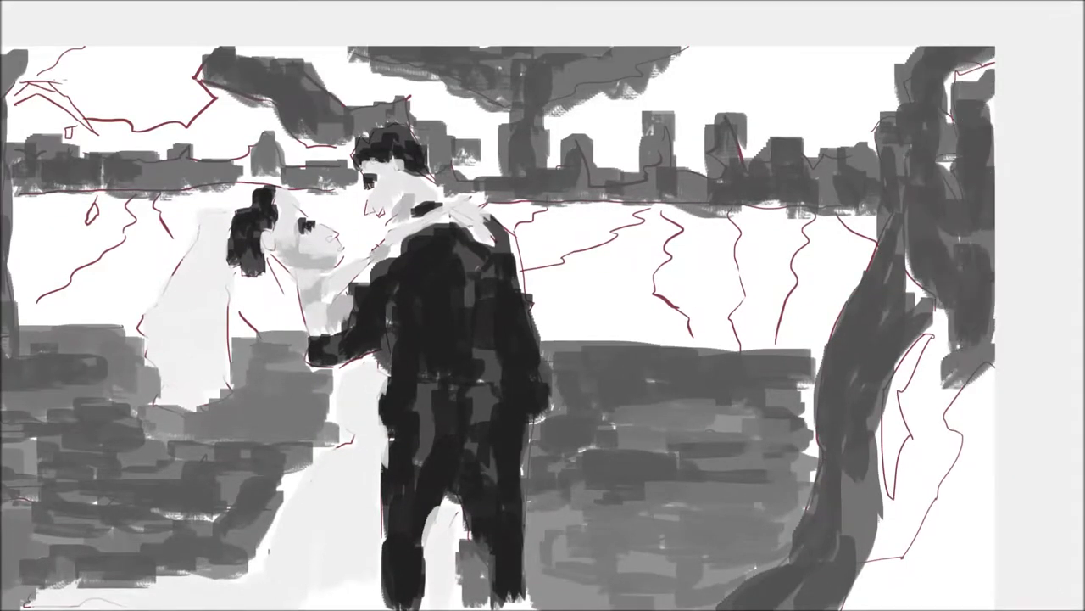
pyautogui.moveTo(963, 293); pyautogui.dragTo(912, 433)
pyautogui.moveTo(594, 424); pyautogui.dragTo(609, 301)
pyautogui.moveTo(967, 212); pyautogui.dragTo(890, 428)
pyautogui.moveTo(594, 424)
pyautogui.mouseDown()
pyautogui.moveTo(594, 327)
pyautogui.moveTo(604, 341)
pyautogui.mouseUp()
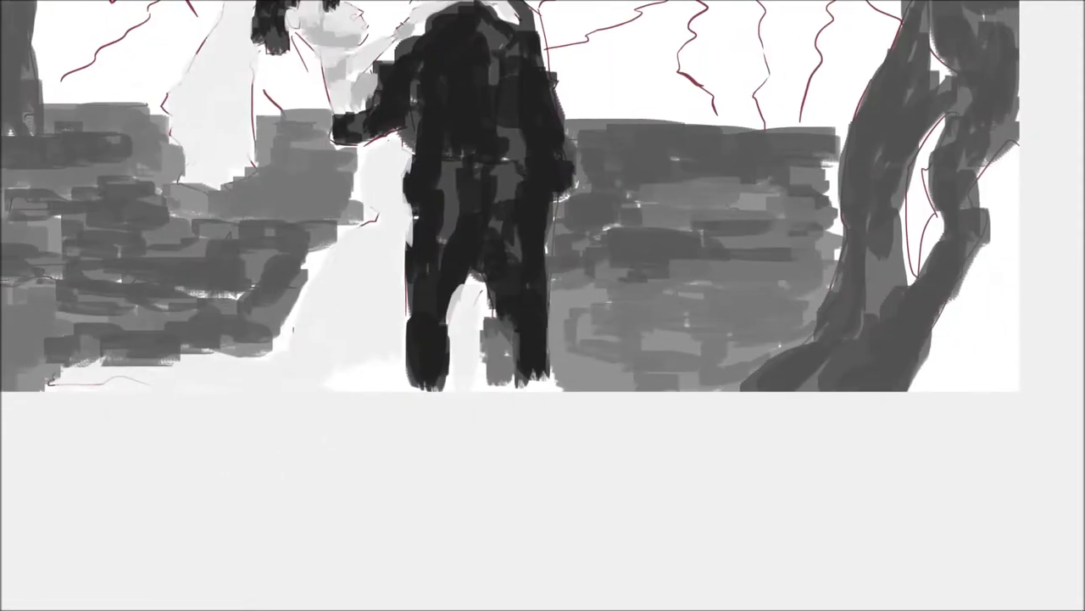
# - Paint dark grey into the bottom-right corner and along the right tree trunk
pyautogui.moveTo(915, 385)
pyautogui.mouseDown()
pyautogui.moveTo(1017, 375)
pyautogui.moveTo(924, 382)
pyautogui.moveTo(1014, 305)
pyautogui.mouseUp()
pyautogui.moveTo(984, 152)
pyautogui.mouseDown()
pyautogui.moveTo(1000, 199)
pyautogui.moveTo(992, 276)
pyautogui.moveTo(966, 301)
pyautogui.mouseUp()
pyautogui.moveTo(924, 140); pyautogui.dragTo(920, 207)
pyautogui.moveTo(933, 200); pyautogui.dragTo(911, 250)
pyautogui.moveTo(920, 168); pyautogui.dragTo(917, 200)
pyautogui.moveTo(928, 225); pyautogui.dragTo(912, 280)
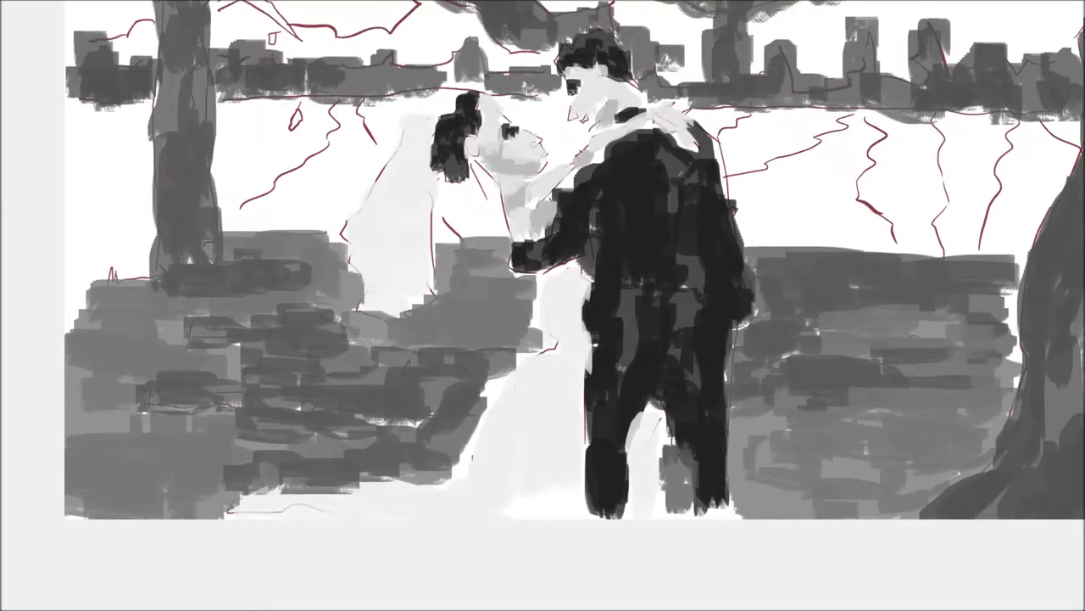
# - Paint light grey around the veil and faces and the background right of the groom
pyautogui.moveTo(451, 89); pyautogui.dragTo(360, 149)
pyautogui.moveTo(502, 93)
pyautogui.mouseDown()
pyautogui.moveTo(580, 136)
pyautogui.moveTo(506, 110)
pyautogui.mouseUp()
pyautogui.moveTo(703, 106); pyautogui.dragTo(729, 131)
pyautogui.moveTo(839, 114); pyautogui.dragTo(878, 144)
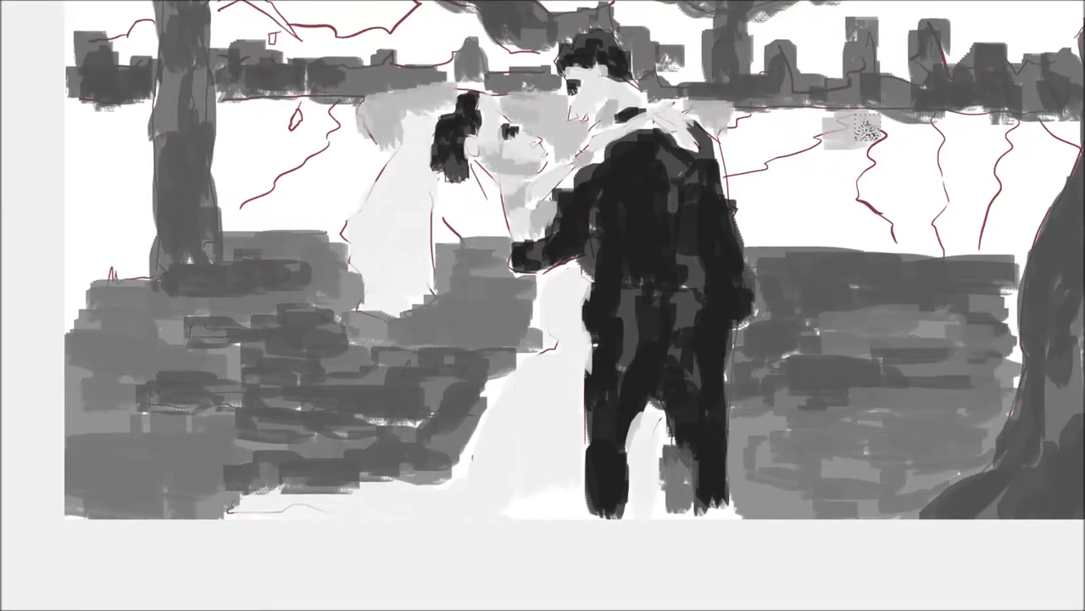
pyautogui.moveTo(780, 123); pyautogui.dragTo(882, 199)
pyautogui.moveTo(797, 190); pyautogui.dragTo(895, 246)
pyautogui.moveTo(746, 221); pyautogui.dragTo(873, 246)
pyautogui.moveTo(738, 174); pyautogui.dragTo(793, 246)
# - Fill the sky beside the right tree and lighten the bride's shoulder and adjacent sky
pyautogui.moveTo(924, 178)
pyautogui.mouseDown()
pyautogui.moveTo(937, 245)
pyautogui.moveTo(916, 331)
pyautogui.mouseUp()
pyautogui.moveTo(1026, 191); pyautogui.dragTo(1022, 233)
pyautogui.moveTo(441, 246)
pyautogui.mouseDown()
pyautogui.moveTo(424, 301)
pyautogui.moveTo(407, 305)
pyautogui.mouseUp()
pyautogui.moveTo(288, 173); pyautogui.dragTo(195, 220)
pyautogui.moveTo(280, 204); pyautogui.dragTo(183, 217)
# - Fill the sky left of the left tree with light grey
pyautogui.moveTo(93, 169)
pyautogui.mouseDown()
pyautogui.moveTo(30, 200)
pyautogui.moveTo(102, 254)
pyautogui.mouseUp()
pyautogui.moveTo(106, 195); pyautogui.dragTo(63, 323)
pyautogui.moveTo(25, 251); pyautogui.dragTo(76, 348)
pyautogui.moveTo(25, 170); pyautogui.dragTo(110, 245)
pyautogui.moveTo(111, 195); pyautogui.dragTo(106, 322)
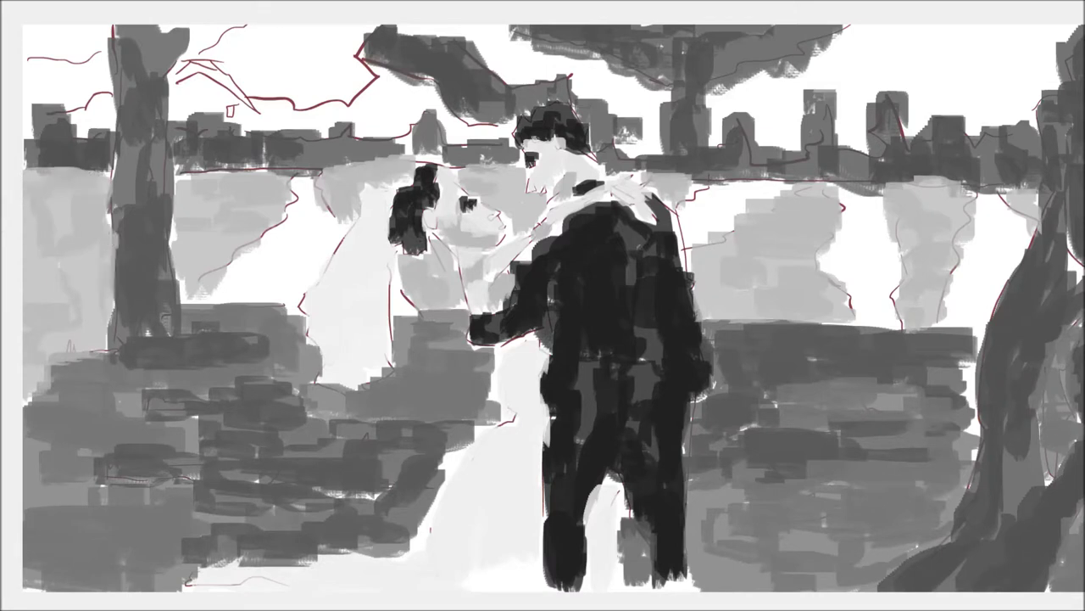
# - Darken the upper-left sky and the distant treeline
pyautogui.moveTo(377, 56); pyautogui.dragTo(398, 102)
pyautogui.moveTo(488, 81); pyautogui.dragTo(356, 106)
pyautogui.moveTo(475, 127); pyautogui.dragTo(306, 136)
pyautogui.moveTo(340, 85); pyautogui.dragTo(186, 119)
pyautogui.moveTo(127, 64); pyautogui.dragTo(38, 111)
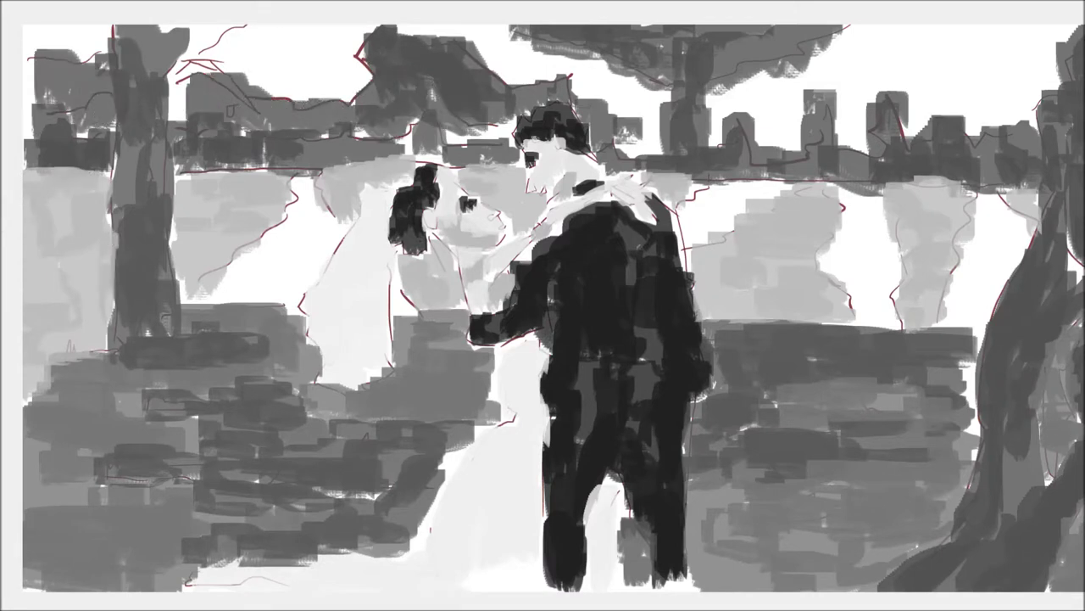
# - Lighten the upper-left sky with pale grey and cover the upper-right sky in light grey
pyautogui.moveTo(182, 110); pyautogui.dragTo(241, 31)
pyautogui.moveTo(212, 85)
pyautogui.mouseDown()
pyautogui.moveTo(346, 43)
pyautogui.moveTo(72, 31)
pyautogui.mouseUp()
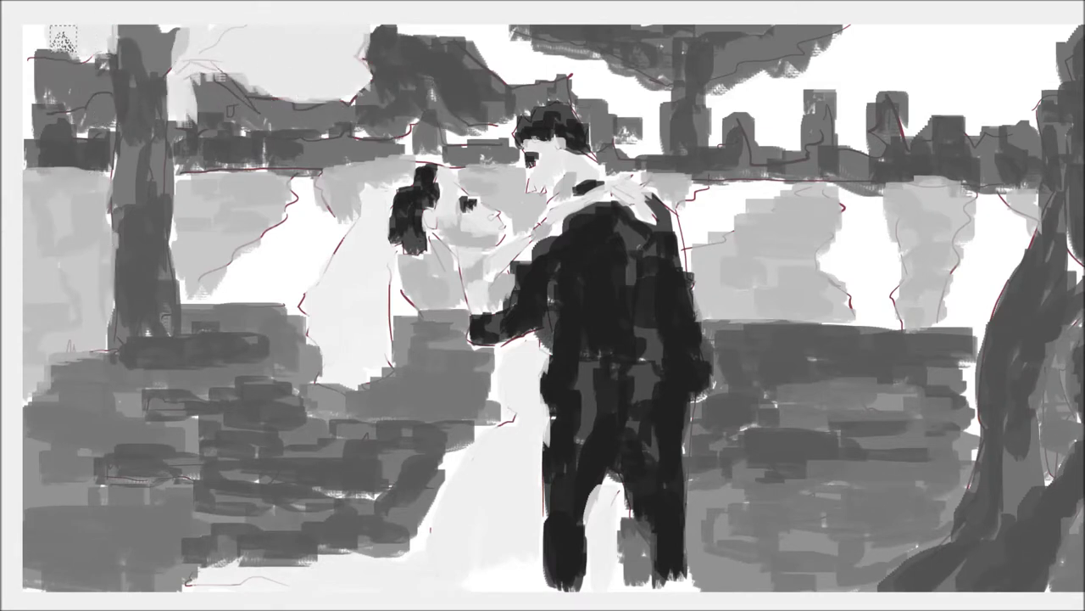
pyautogui.moveTo(909, 40)
pyautogui.mouseDown()
pyautogui.moveTo(877, 123)
pyautogui.moveTo(787, 109)
pyautogui.mouseUp()
pyautogui.moveTo(797, 67); pyautogui.dragTo(763, 135)
pyautogui.moveTo(784, 42)
pyautogui.mouseDown()
pyautogui.moveTo(717, 83)
pyautogui.moveTo(563, 114)
pyautogui.moveTo(475, 102)
pyautogui.moveTo(371, 63)
pyautogui.moveTo(224, 43)
pyautogui.mouseUp()
# - Pick a new foreground colour and fill the water right of the groom with light grey
pyautogui.press('Tab')
pyautogui.click(788, 248)
pyautogui.press('Return')
pyautogui.press('Tab')
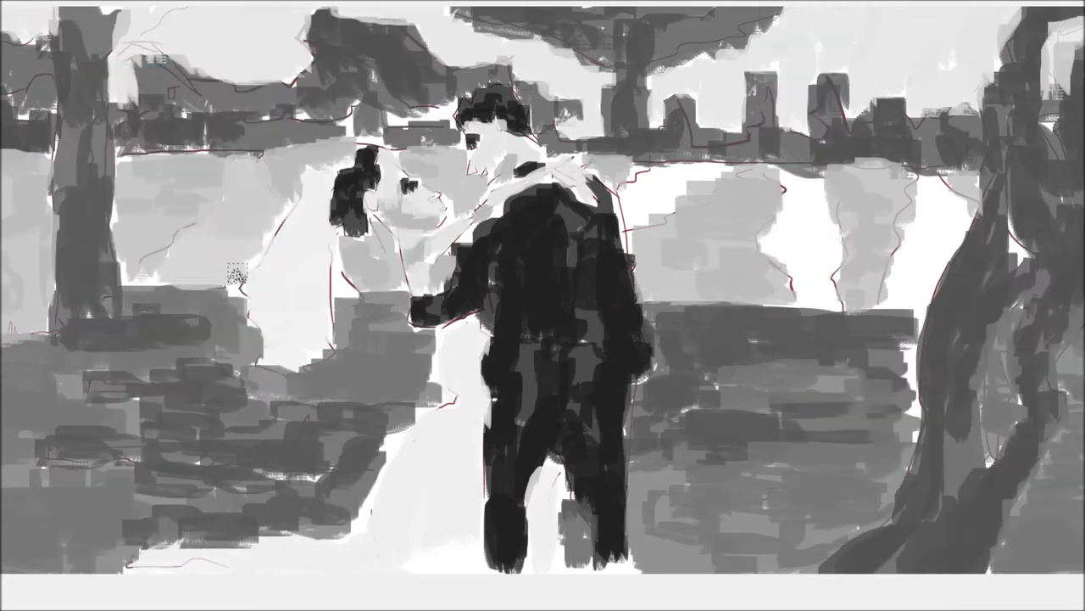
pyautogui.moveTo(704, 176)
pyautogui.mouseDown()
pyautogui.moveTo(805, 182)
pyautogui.moveTo(763, 306)
pyautogui.mouseUp()
pyautogui.moveTo(916, 178); pyautogui.dragTo(958, 245)
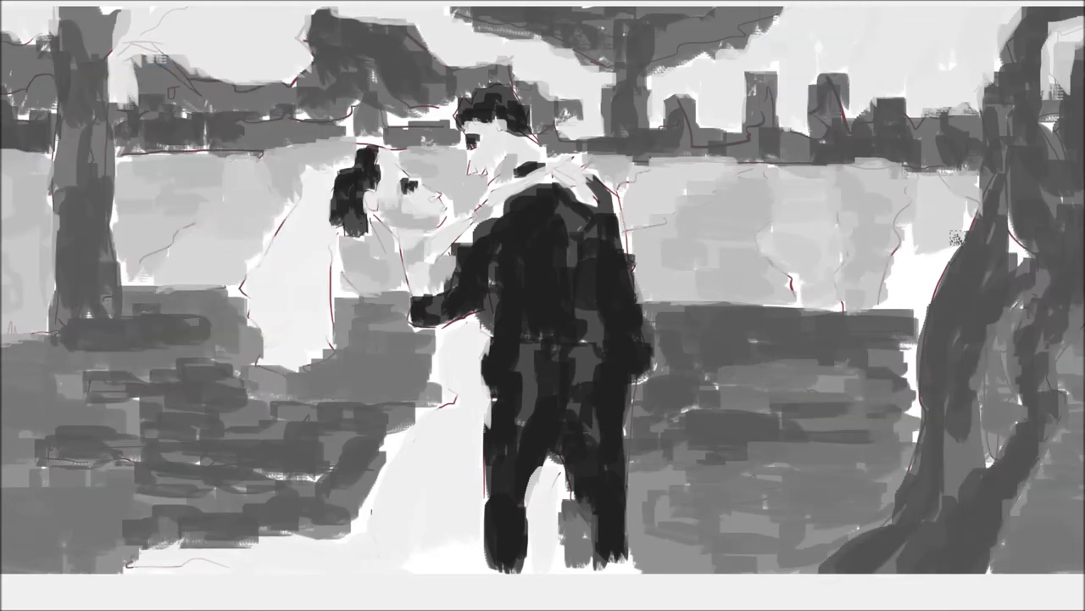